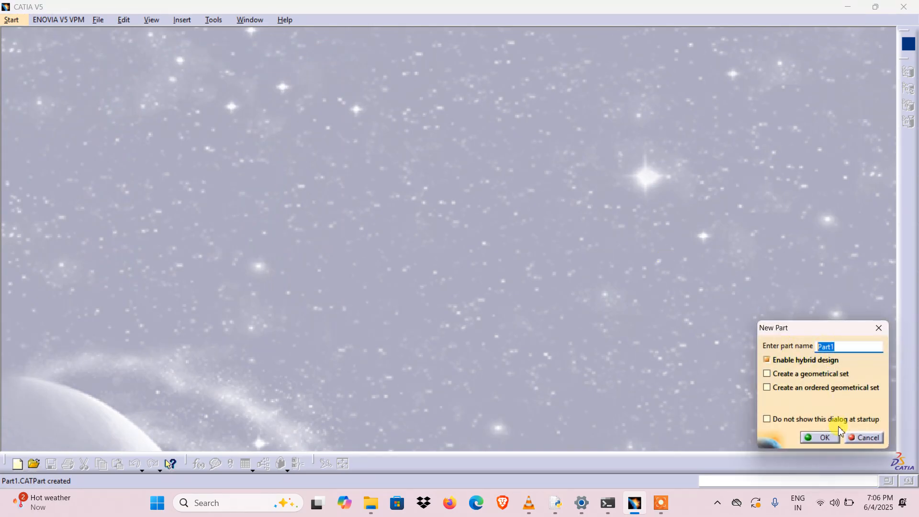
- Create the new part with the default name Part1 and open a sketch on the yz plane
{"action": "left_click", "coordinate": [829, 439]}
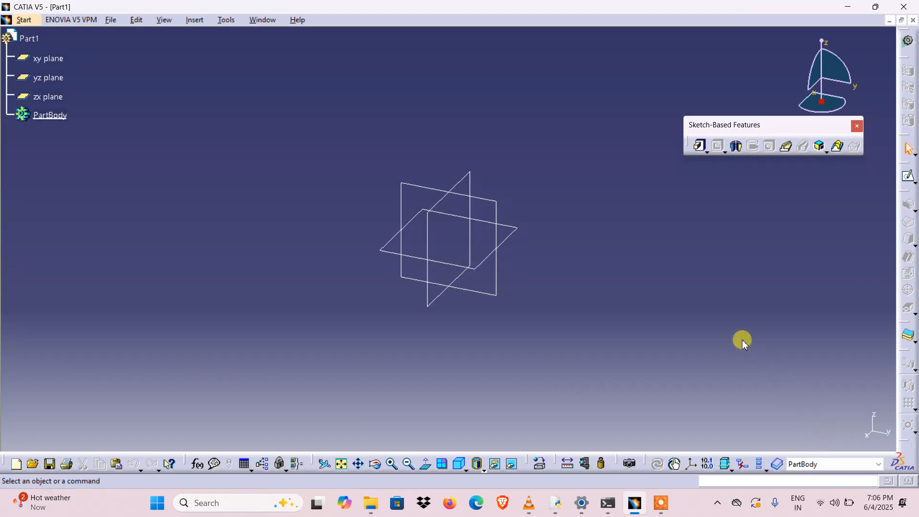
{"action": "left_click", "coordinate": [495, 213]}
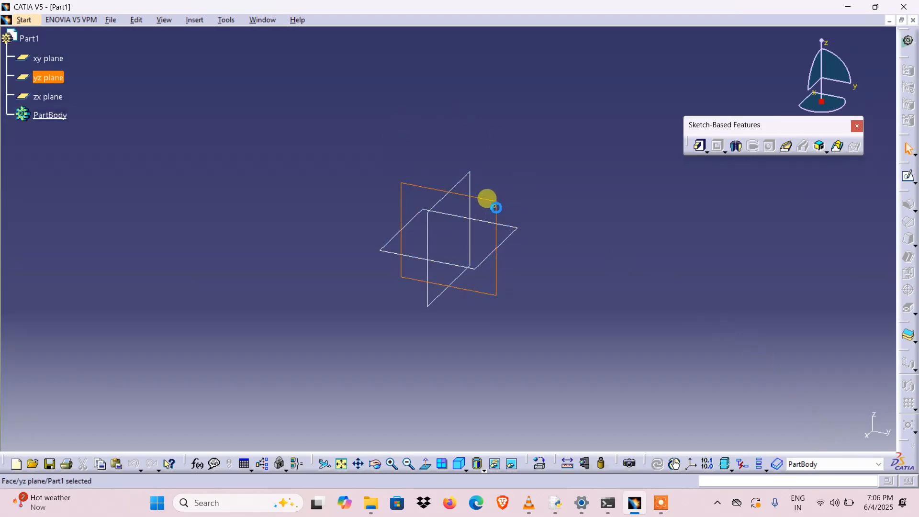
{"action": "left_click", "coordinate": [910, 179]}
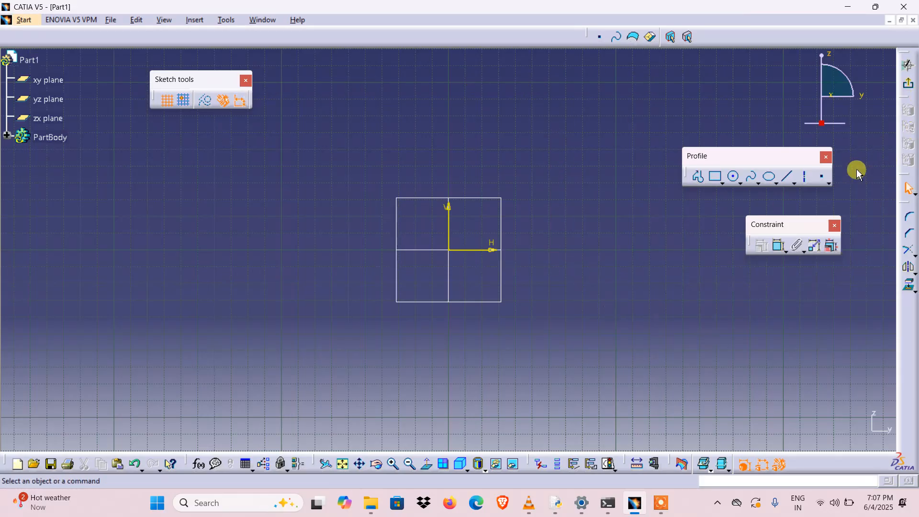
{"action": "left_click", "coordinate": [226, 21]}
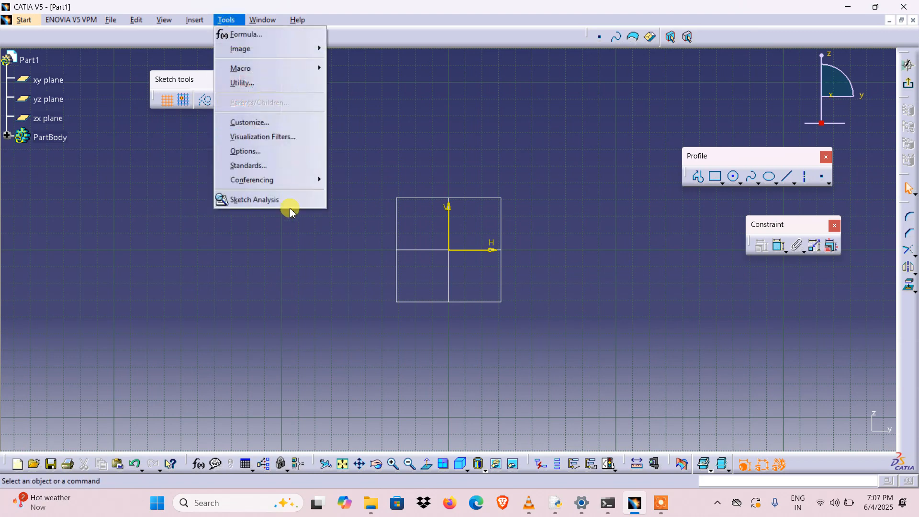
{"action": "left_click", "coordinate": [259, 150]}
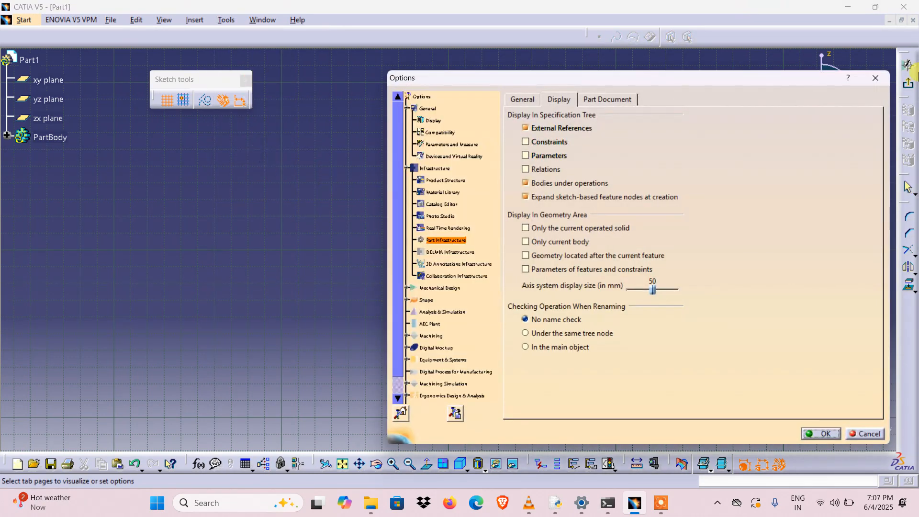
{"action": "left_click", "coordinate": [876, 79]}
- Restore the contents and the positions of all toolbars through the Customize settings
{"action": "left_click", "coordinate": [225, 20]}
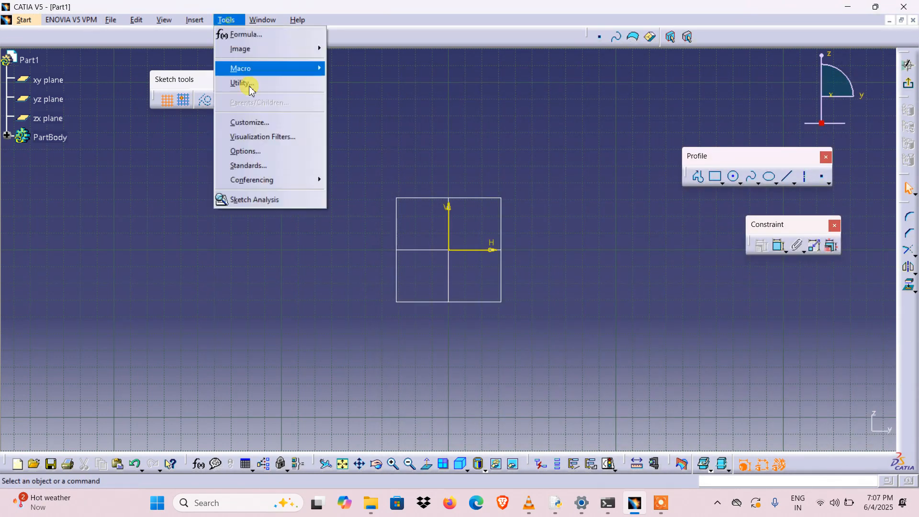
{"action": "left_click", "coordinate": [250, 120]}
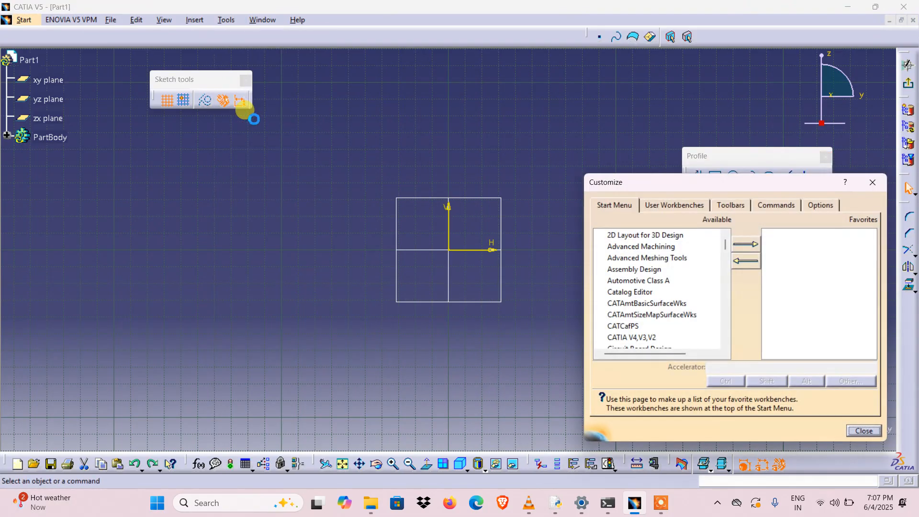
{"action": "left_click", "coordinate": [731, 206]}
{"action": "left_click", "coordinate": [821, 282]}
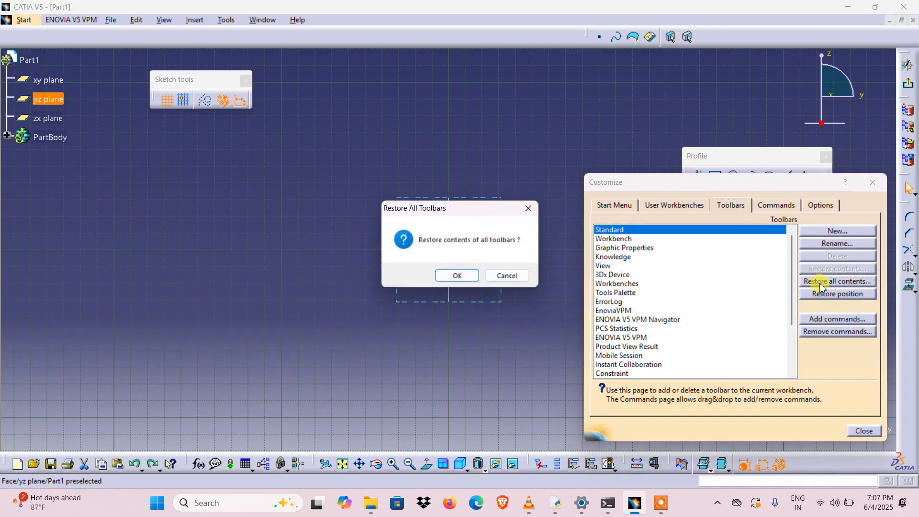
{"action": "left_click", "coordinate": [459, 276]}
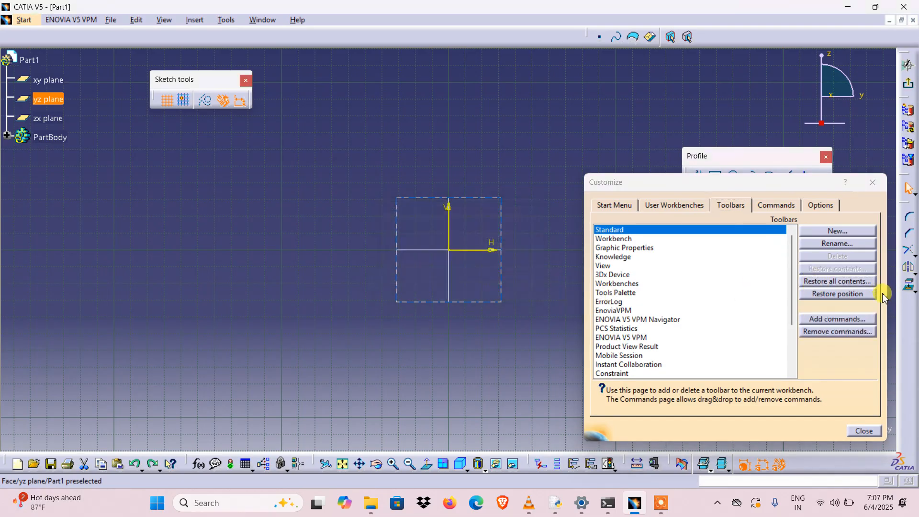
{"action": "left_click", "coordinate": [849, 295]}
{"action": "left_click", "coordinate": [452, 276]}
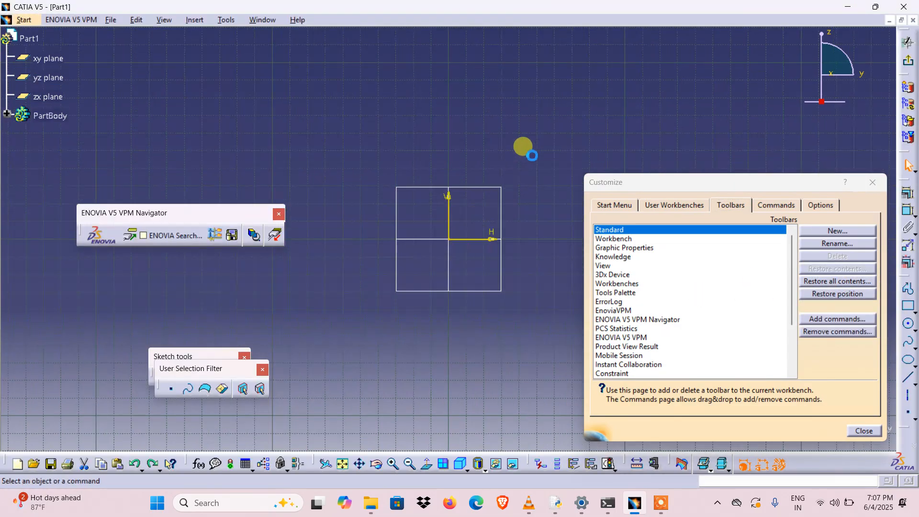
{"action": "left_click", "coordinate": [874, 183]}
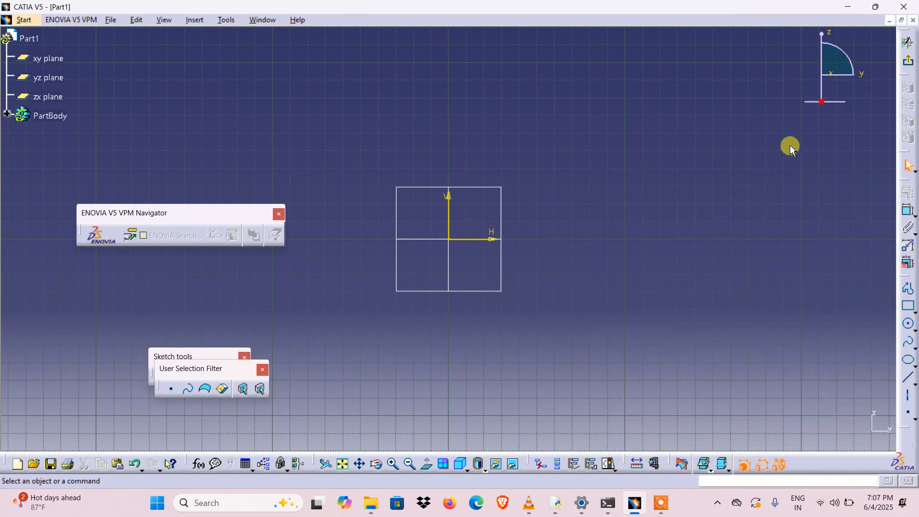
- Separate the overlapping floating toolbars and close the ENOVIA V5 VPM Navigator toolbar
{"action": "left_click_drag", "start_coordinate": [165, 211], "coordinate": [172, 73]}
{"action": "left_click_drag", "start_coordinate": [221, 367], "coordinate": [387, 69]}
{"action": "mouse_move", "coordinate": [199, 359]}
{"action": "left_mouse_down"}
{"action": "mouse_move", "coordinate": [531, 145]}
{"action": "mouse_move", "coordinate": [557, 96]}
{"action": "mouse_move", "coordinate": [573, 93]}
{"action": "left_mouse_up"}
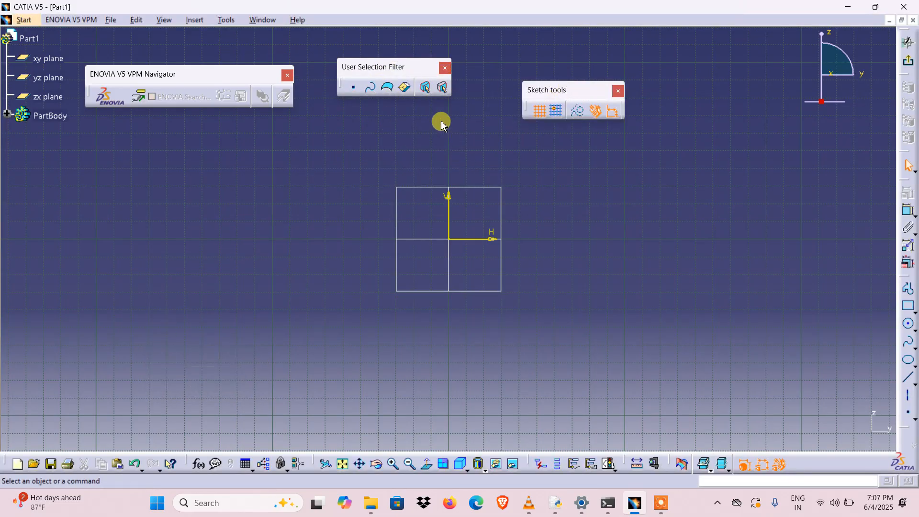
{"action": "left_click", "coordinate": [287, 75]}
- Dock the User Selection Filter toolbar above the sketch area and arrange Sketch tools and Profile as horizontal floating toolbars
{"action": "left_click_drag", "start_coordinate": [360, 72], "coordinate": [588, 20]}
{"action": "mouse_move", "coordinate": [566, 92]}
{"action": "left_mouse_down"}
{"action": "mouse_move", "coordinate": [252, 99]}
{"action": "mouse_move", "coordinate": [164, 83]}
{"action": "left_mouse_up"}
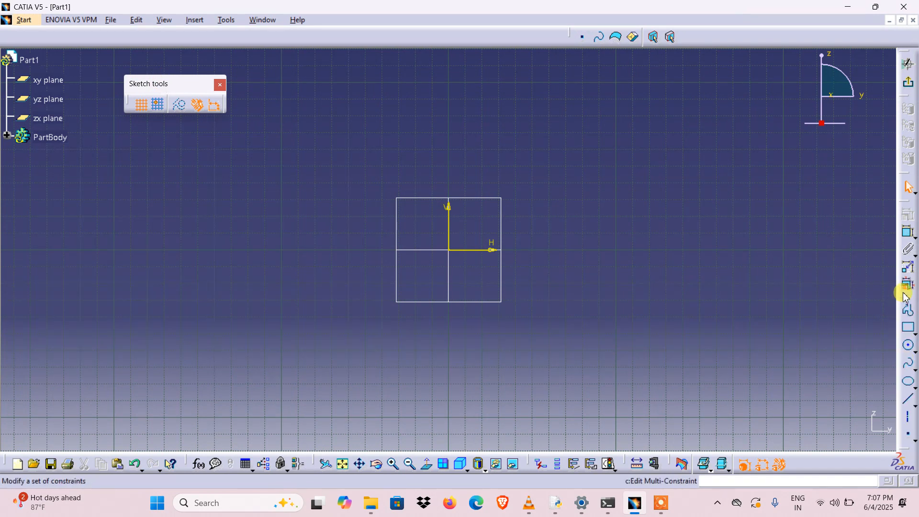
{"action": "left_click_drag", "start_coordinate": [907, 302], "coordinate": [723, 102]}
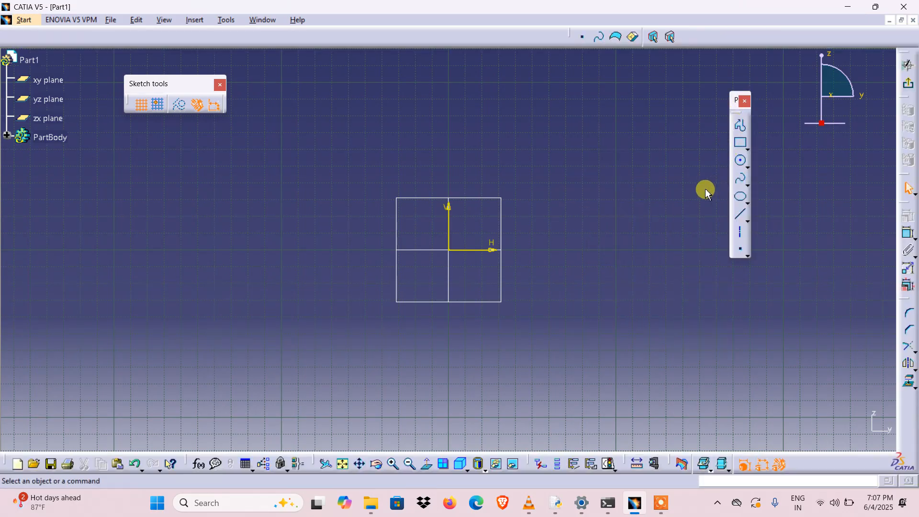
{"action": "left_click_drag", "start_coordinate": [733, 99], "coordinate": [707, 113]}
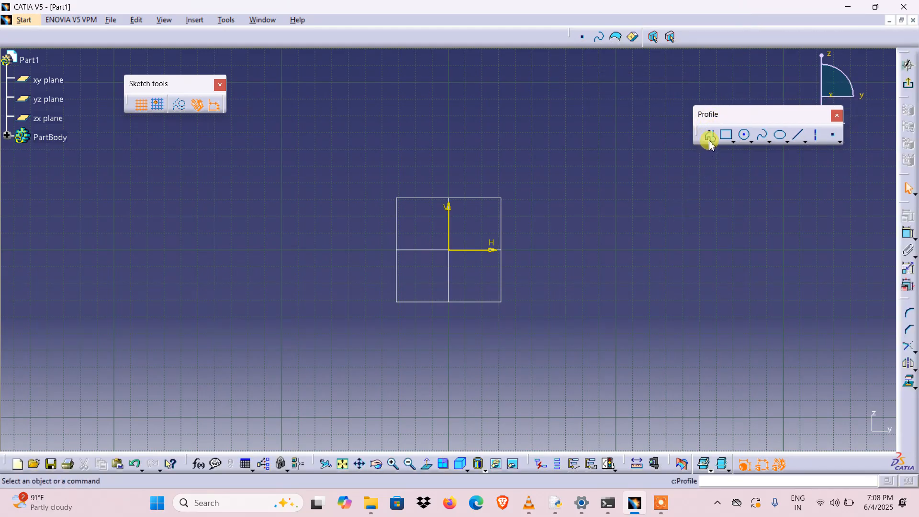
- Sketch a closed irregular profile of eleven connected straight lines that starts and ends at the sketch origin
{"action": "left_click", "coordinate": [711, 138]}
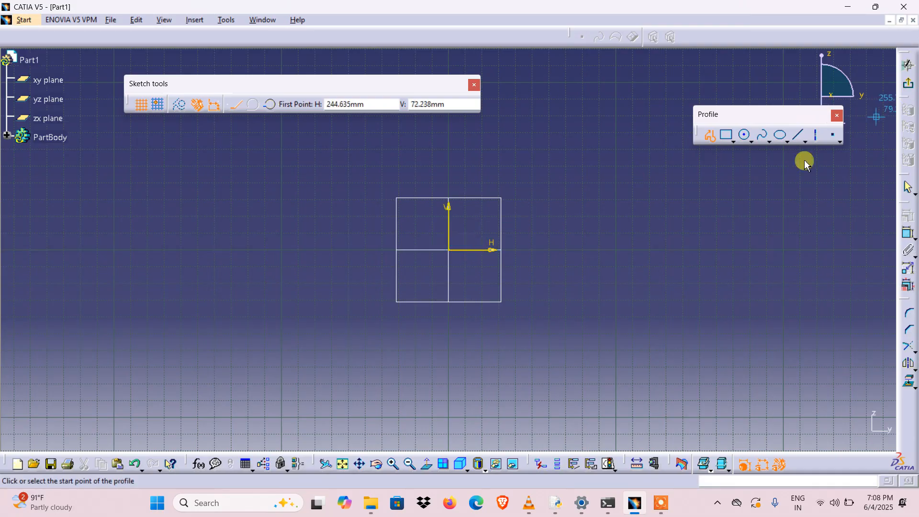
{"action": "left_click", "coordinate": [447, 248]}
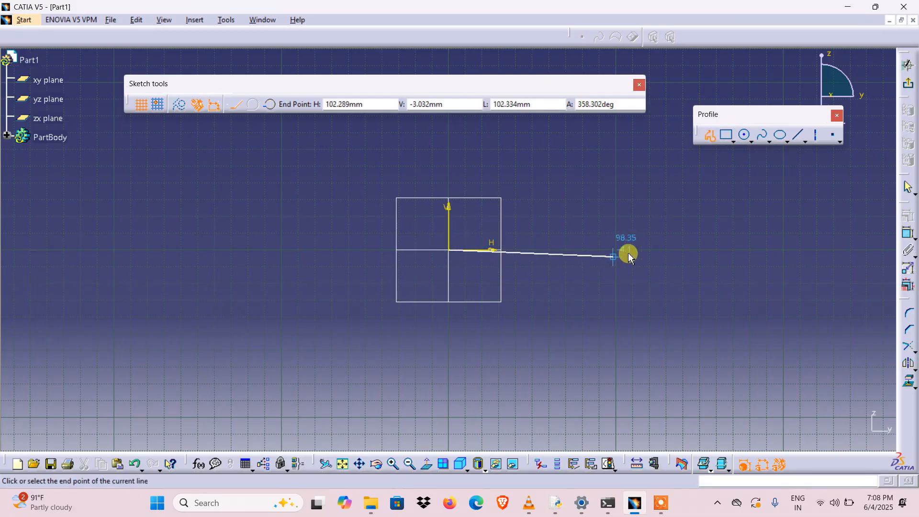
{"action": "left_click", "coordinate": [675, 251]}
{"action": "left_click", "coordinate": [674, 181]}
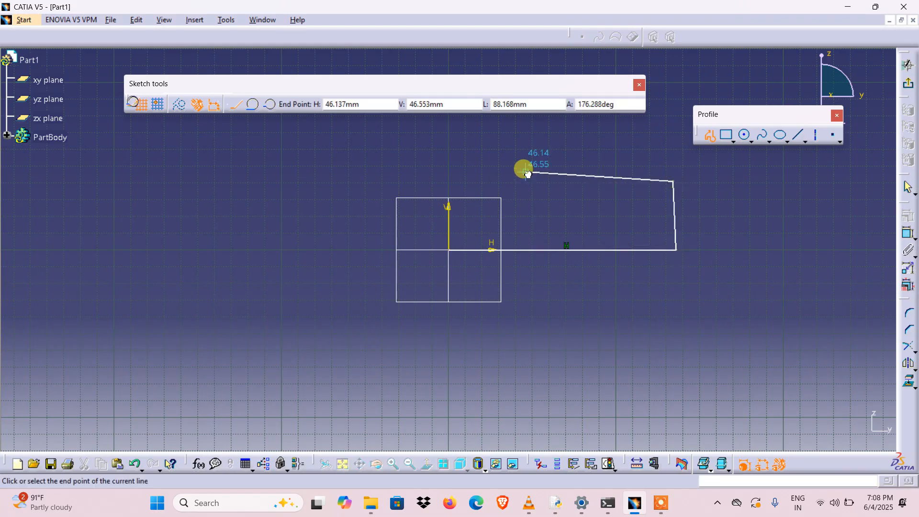
{"action": "left_click", "coordinate": [526, 171]}
{"action": "left_click", "coordinate": [431, 155]}
{"action": "left_click", "coordinate": [286, 263]}
{"action": "left_click", "coordinate": [579, 406]}
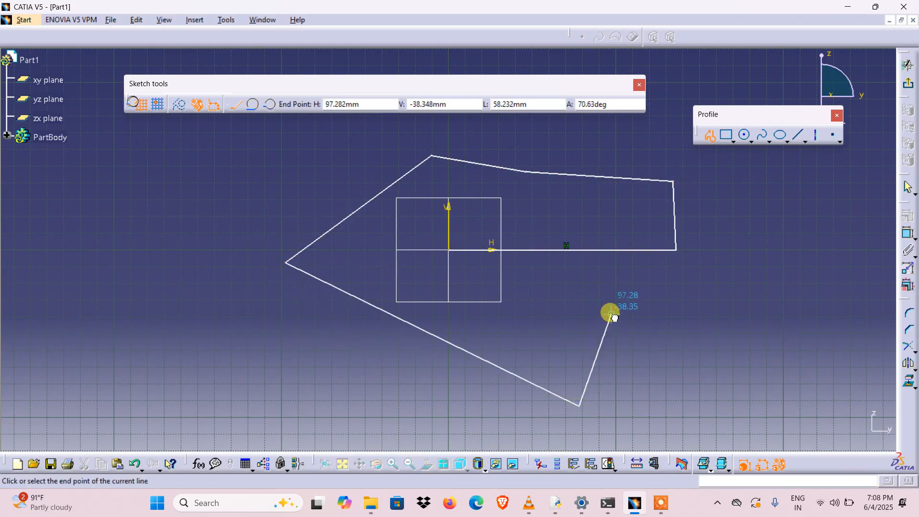
{"action": "left_click", "coordinate": [612, 315]}
{"action": "left_click", "coordinate": [749, 326]}
{"action": "left_click", "coordinate": [529, 288]}
{"action": "left_click", "coordinate": [440, 325]}
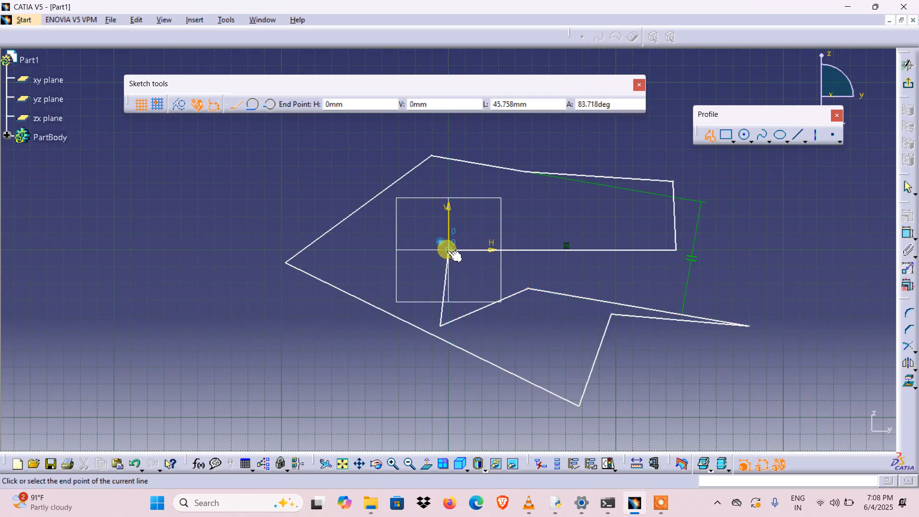
{"action": "left_click", "coordinate": [449, 250]}
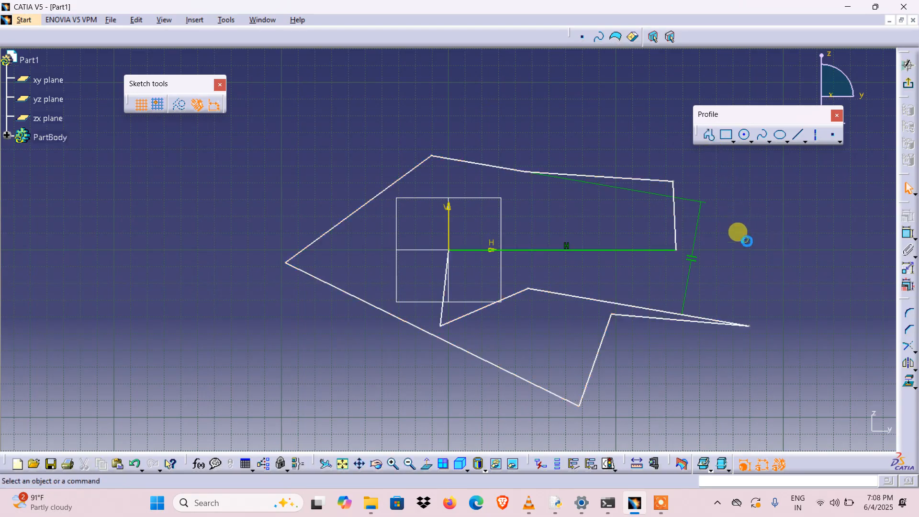
- Delete the whole closed straight-line profile from the sketch
{"action": "left_click", "coordinate": [738, 236]}
{"action": "left_click_drag", "start_coordinate": [803, 383], "coordinate": [177, 154]}
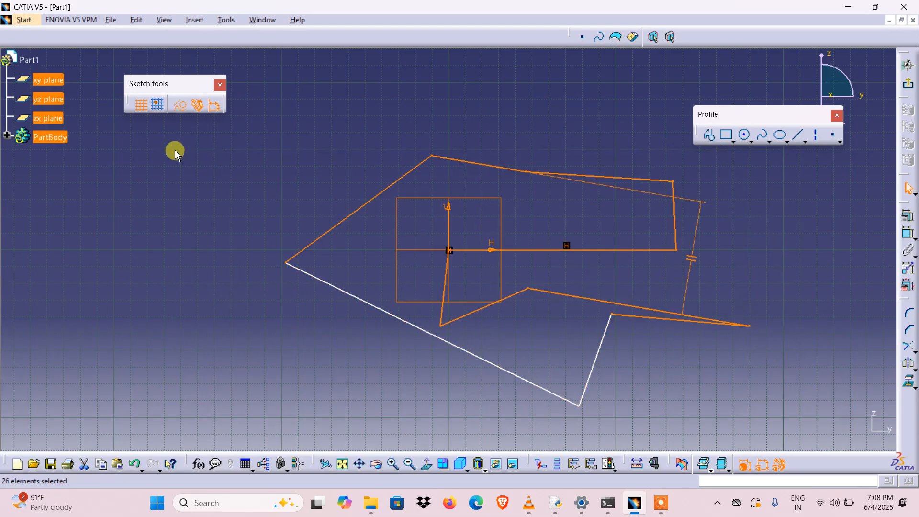
{"action": "key", "text": "Delete"}
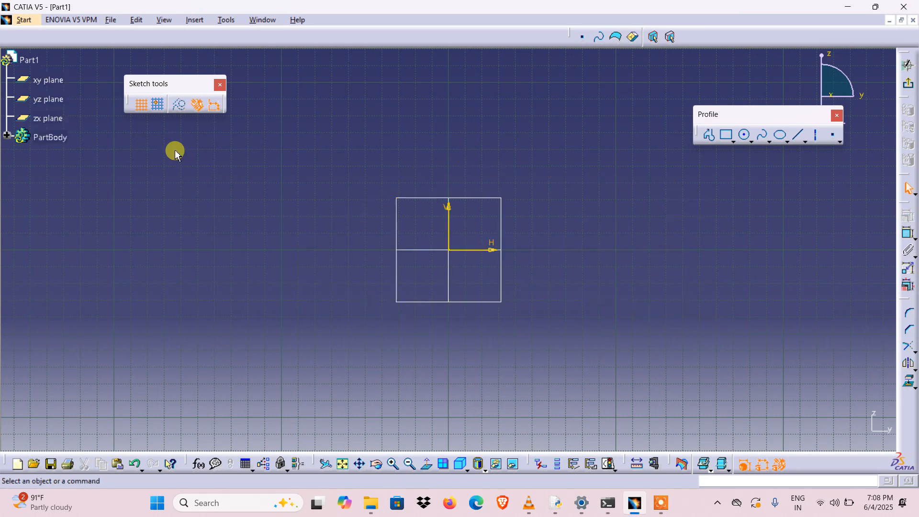
- Sketch an open profile from the origin: a near-horizontal line about 119 mm long, a tangent arc about 13 mm in radius, and a three-point arc
{"action": "left_click", "coordinate": [707, 137]}
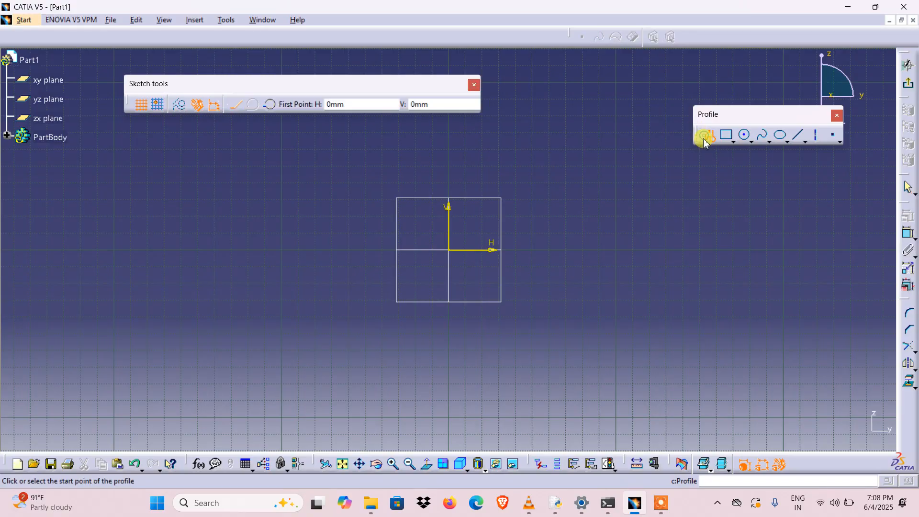
{"action": "left_click", "coordinate": [454, 252]}
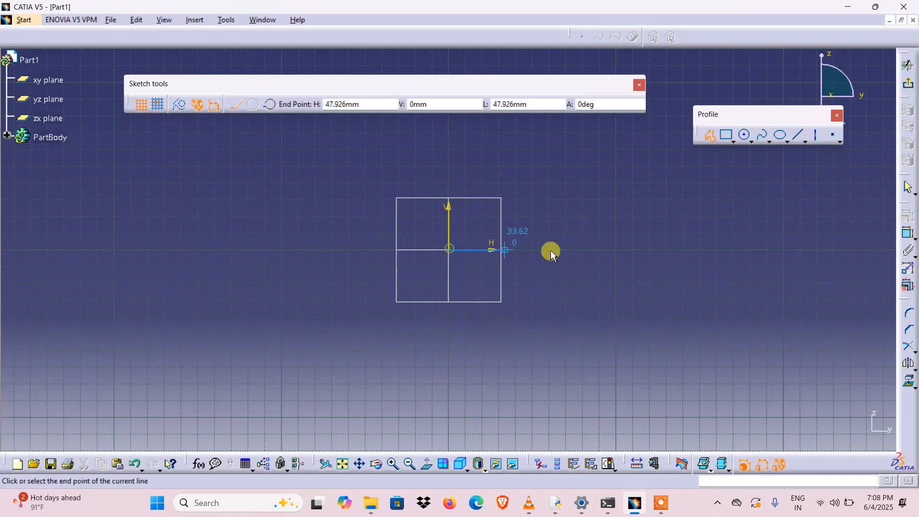
{"action": "left_click", "coordinate": [647, 252]}
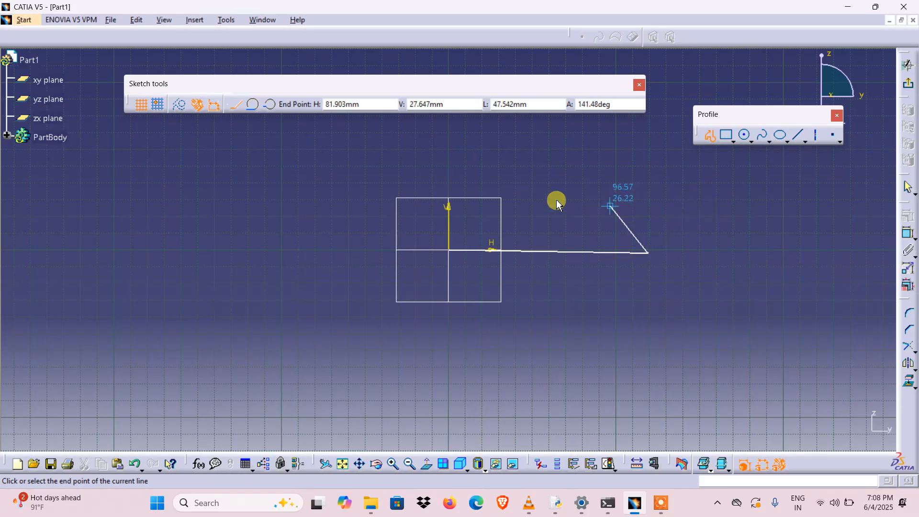
{"action": "left_click", "coordinate": [253, 106]}
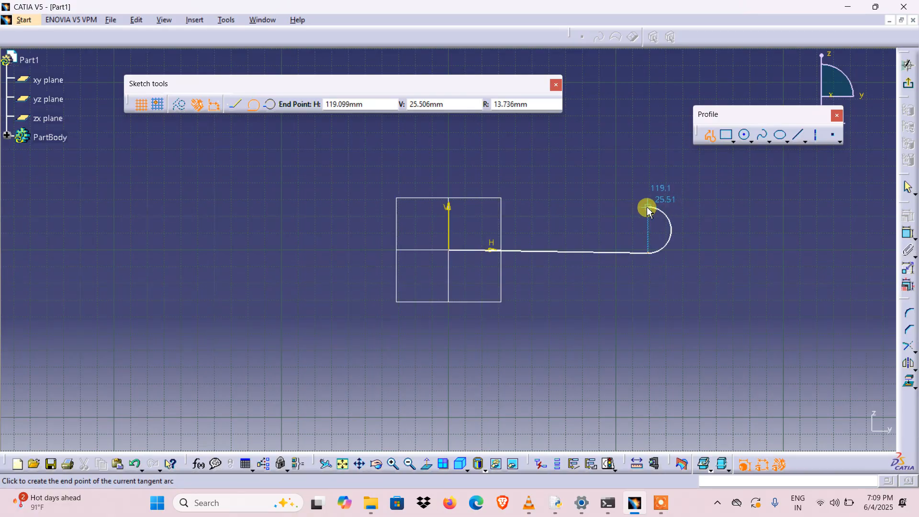
{"action": "left_click", "coordinate": [648, 207]}
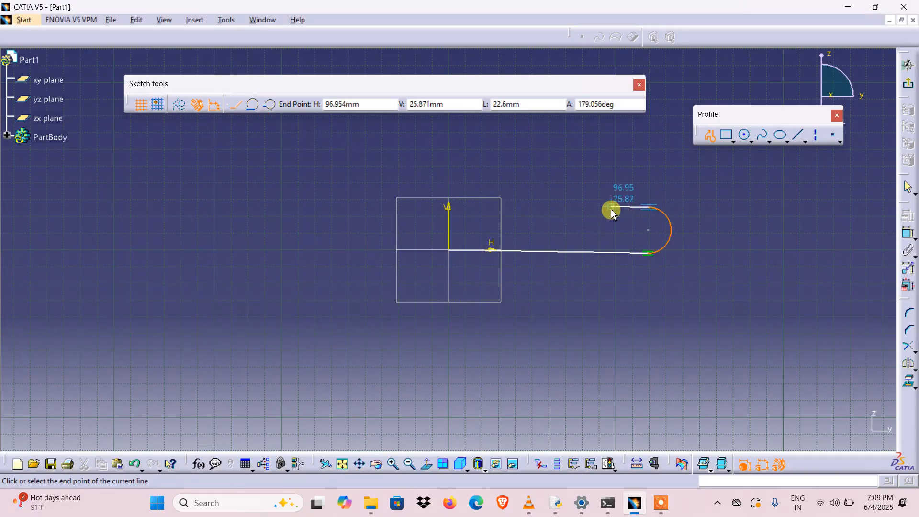
{"action": "left_click", "coordinate": [270, 106]}
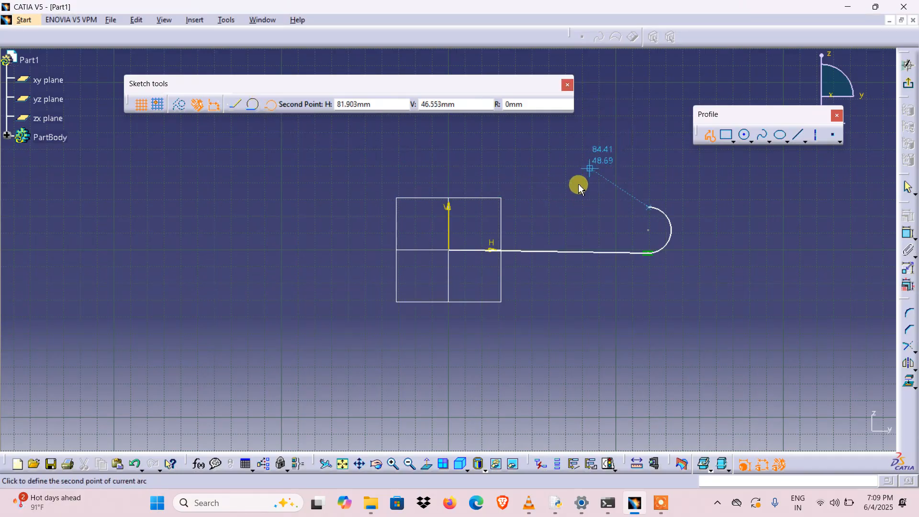
{"action": "left_click", "coordinate": [649, 210]}
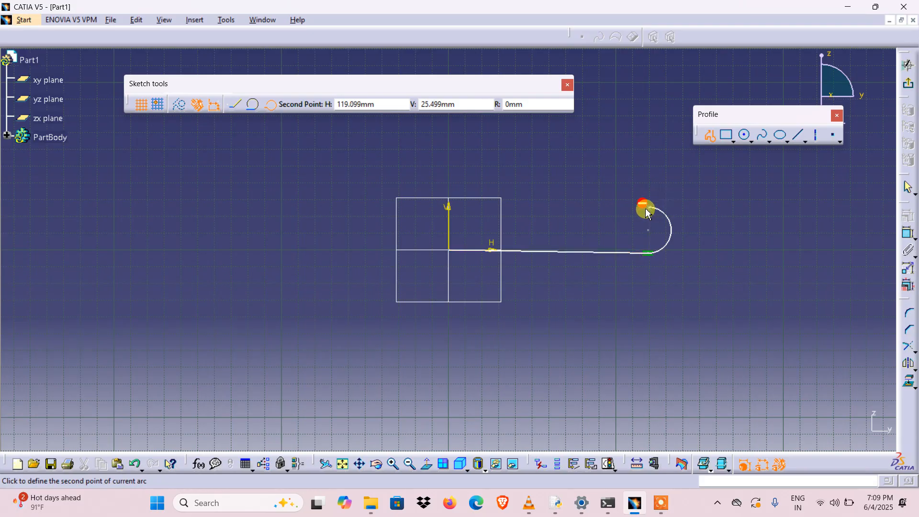
{"action": "left_click", "coordinate": [493, 216]}
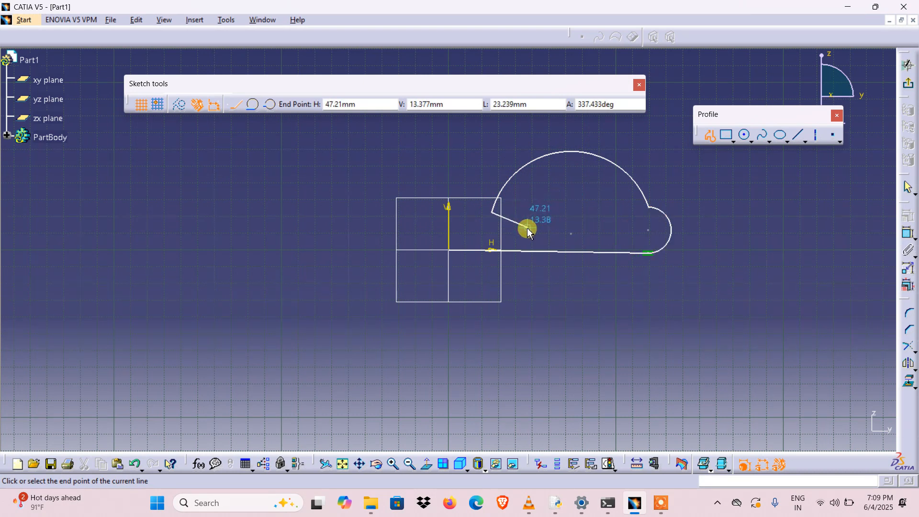
{"action": "key", "text": "Escape"}
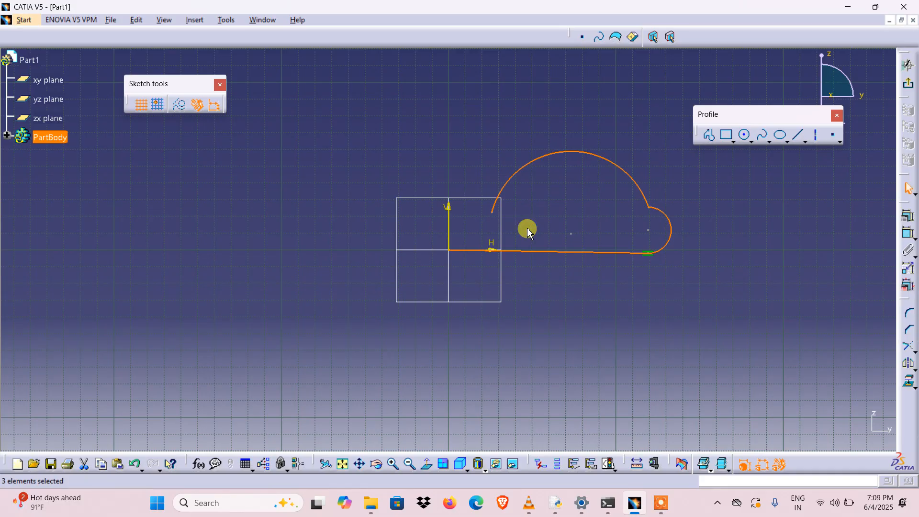
- Delete the open profile made of the line and the two arcs
{"action": "left_click", "coordinate": [527, 225]}
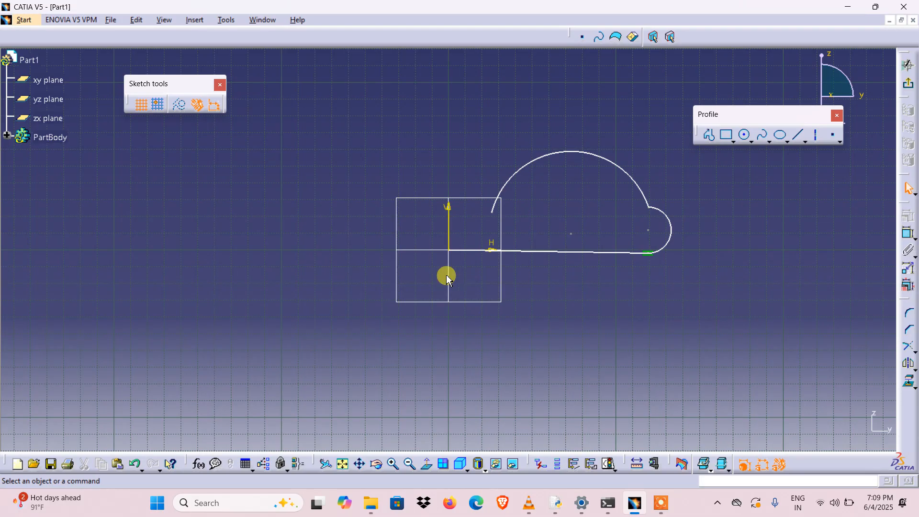
{"action": "mouse_move", "coordinate": [755, 334]}
{"action": "left_mouse_down"}
{"action": "mouse_move", "coordinate": [445, 115]}
{"action": "mouse_move", "coordinate": [389, 117]}
{"action": "left_mouse_up"}
{"action": "key", "text": "Delete"}
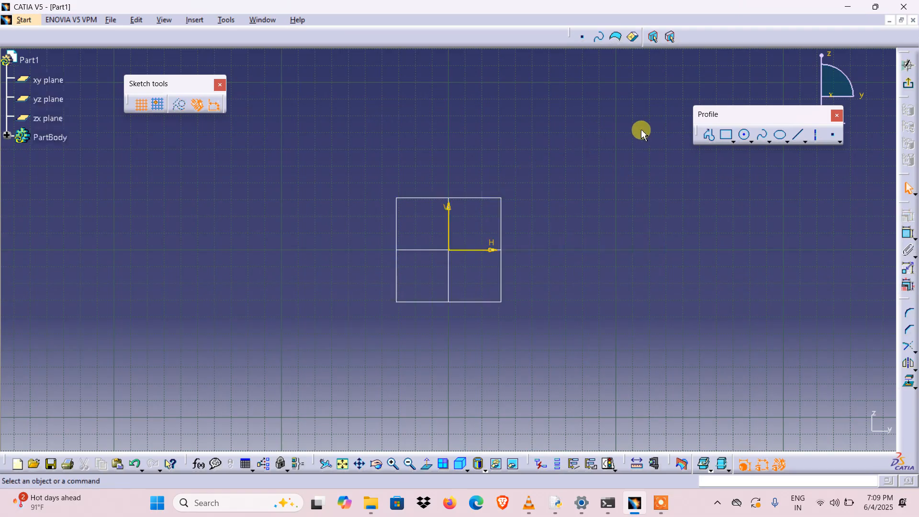
- Sketch a horizontal profile line about 127 mm long from the origin, followed by an upward tangent arc about 19 mm in radius
{"action": "left_click", "coordinate": [705, 136]}
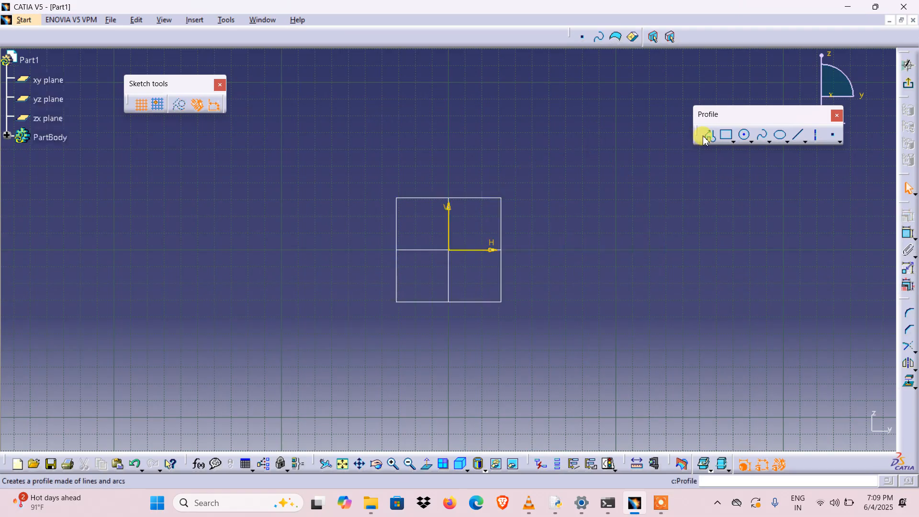
{"action": "left_click", "coordinate": [450, 251]}
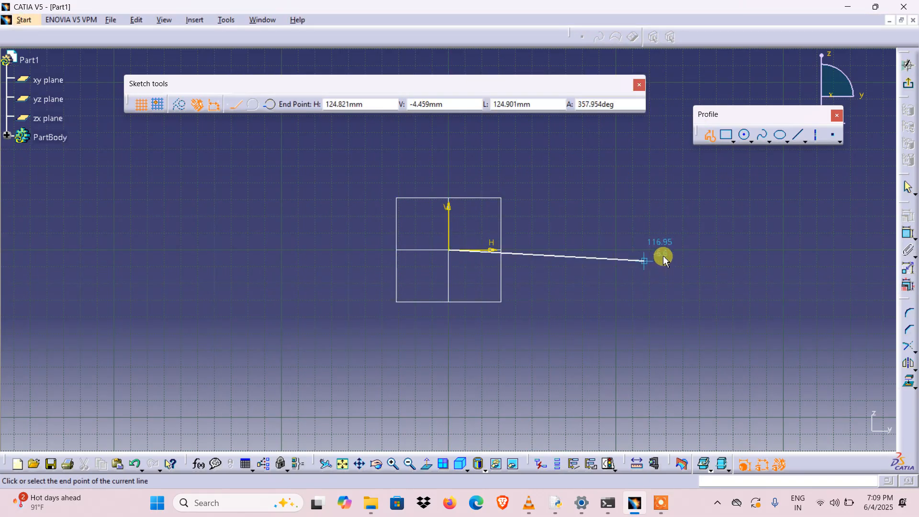
{"action": "left_click", "coordinate": [661, 250]}
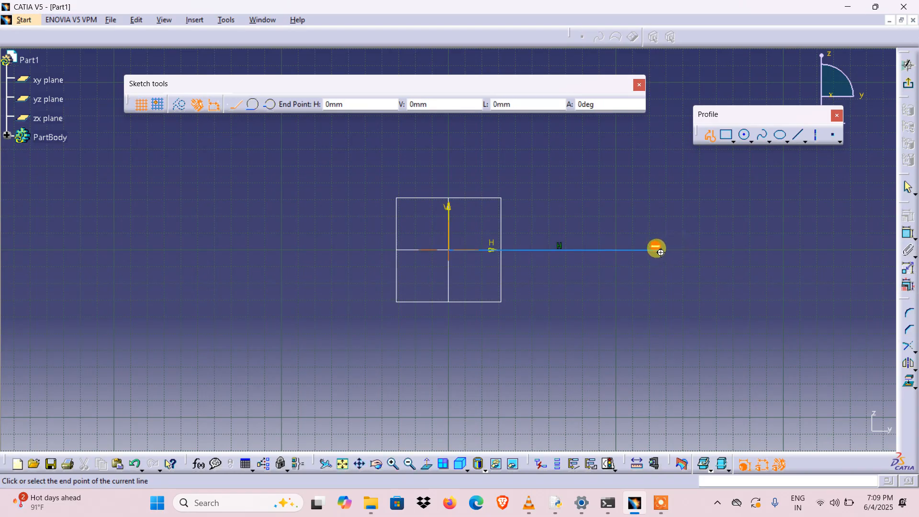
{"action": "middle_click_drag", "start_coordinate": [655, 248], "coordinate": [466, 291]}
{"action": "left_click", "coordinate": [253, 104]}
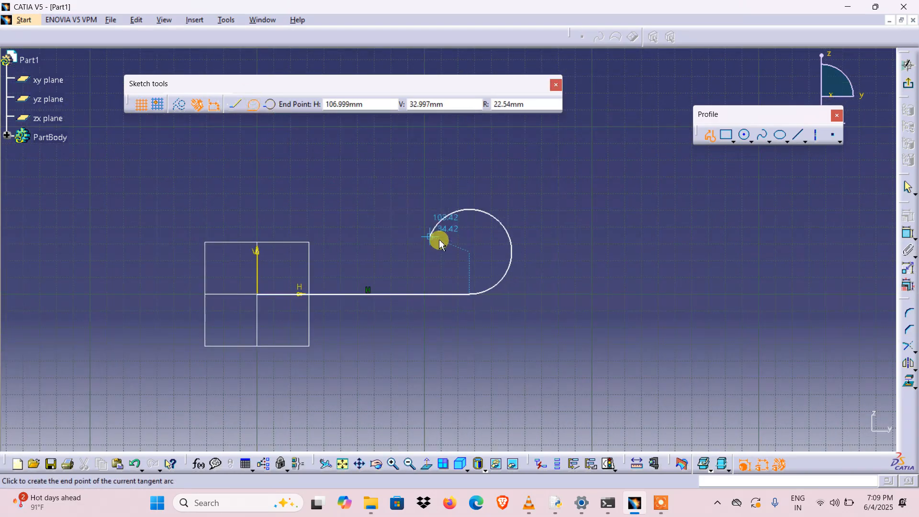
{"action": "left_click", "coordinate": [471, 230]}
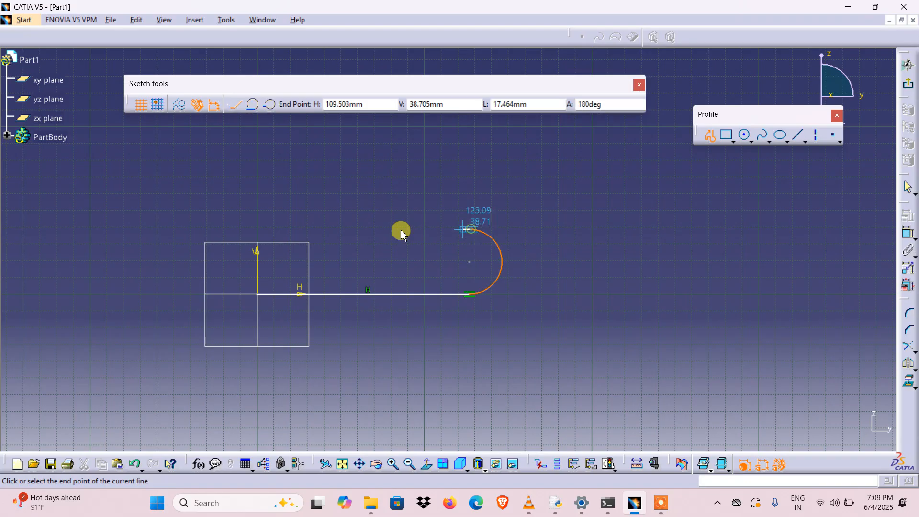
- Continue the profile from the arc with a horizontal line back about 79 mm and a vertical line up about 88 mm
{"action": "left_click", "coordinate": [338, 234]}
{"action": "middle_click_drag", "start_coordinate": [338, 160], "coordinate": [317, 259]}
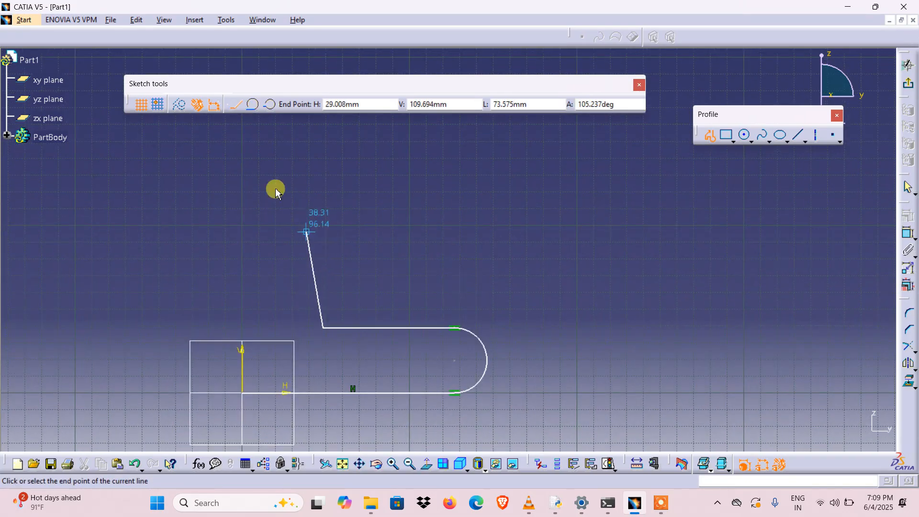
{"action": "left_click", "coordinate": [322, 181]}
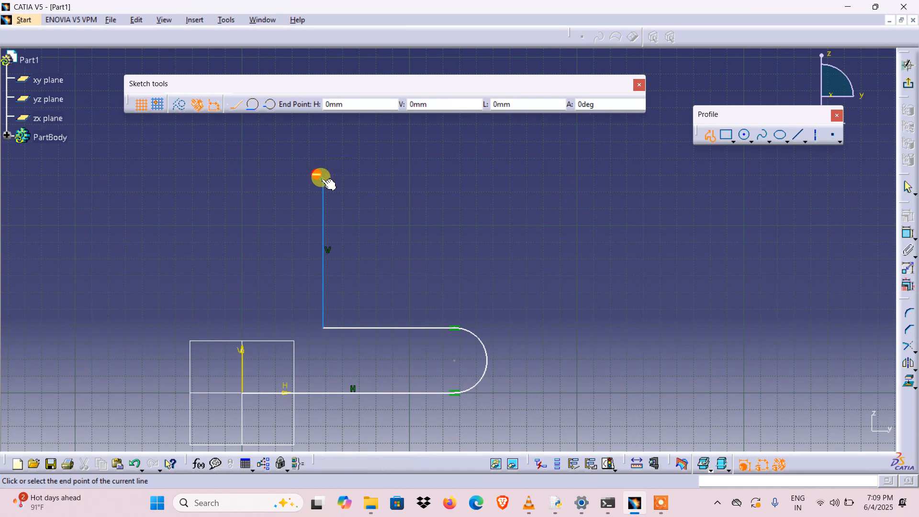
- Add a three-point arc about 25 mm in radius ending directly above the origin, and close the profile with a vertical line to the origin
{"action": "left_click", "coordinate": [270, 107]}
{"action": "left_click", "coordinate": [281, 151]}
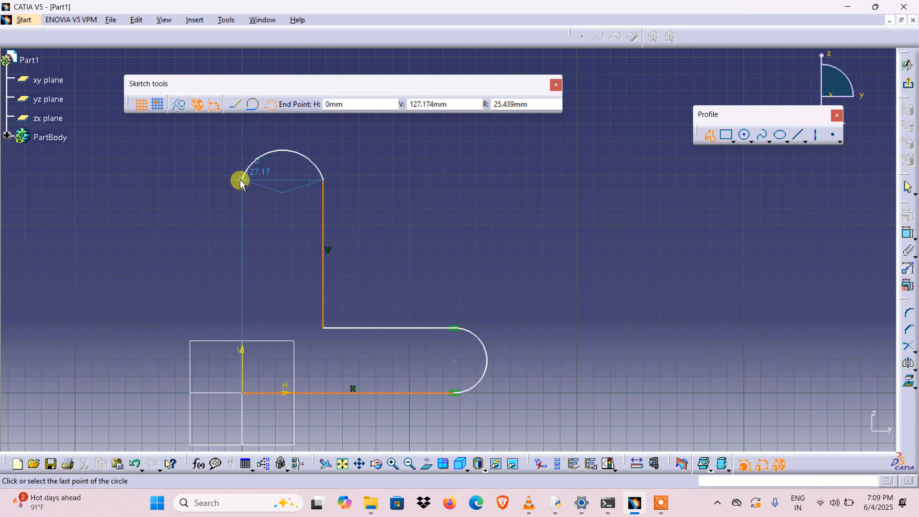
{"action": "left_click", "coordinate": [241, 181]}
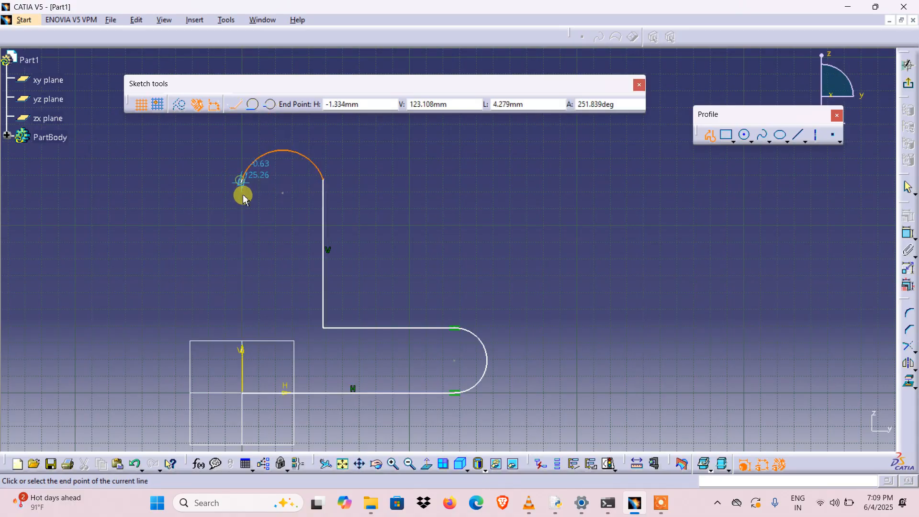
{"action": "left_click", "coordinate": [242, 393]}
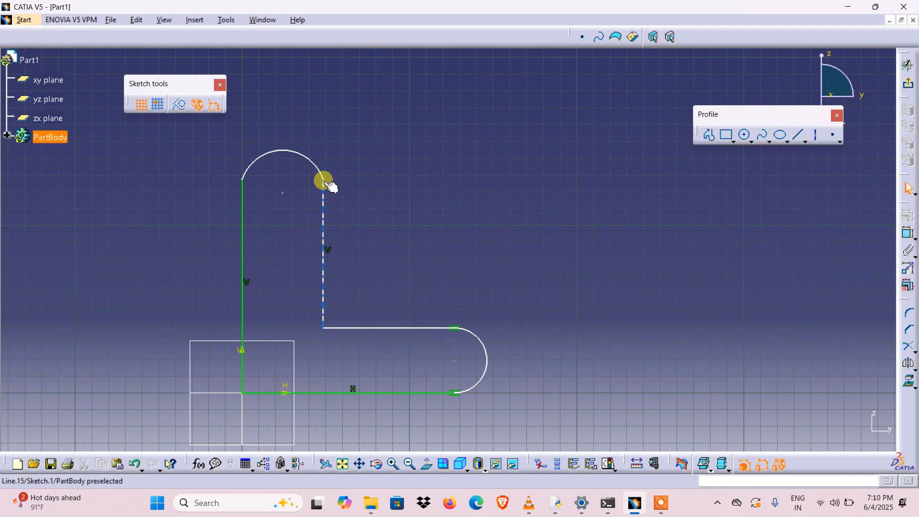
- Reposition the shared endpoint of the three-point arc and the inner vertical line slightly above its original place
{"action": "left_click_drag", "start_coordinate": [326, 184], "coordinate": [324, 209]}
{"action": "mouse_move", "coordinate": [324, 188]}
{"action": "left_mouse_down"}
{"action": "mouse_move", "coordinate": [321, 175]}
{"action": "mouse_move", "coordinate": [330, 183]}
{"action": "left_mouse_up"}
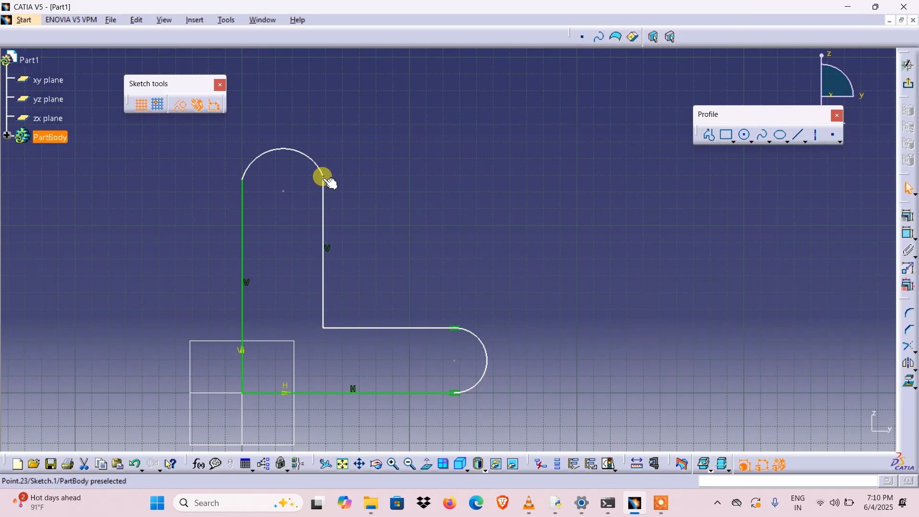
{"action": "left_click", "coordinate": [356, 150]}
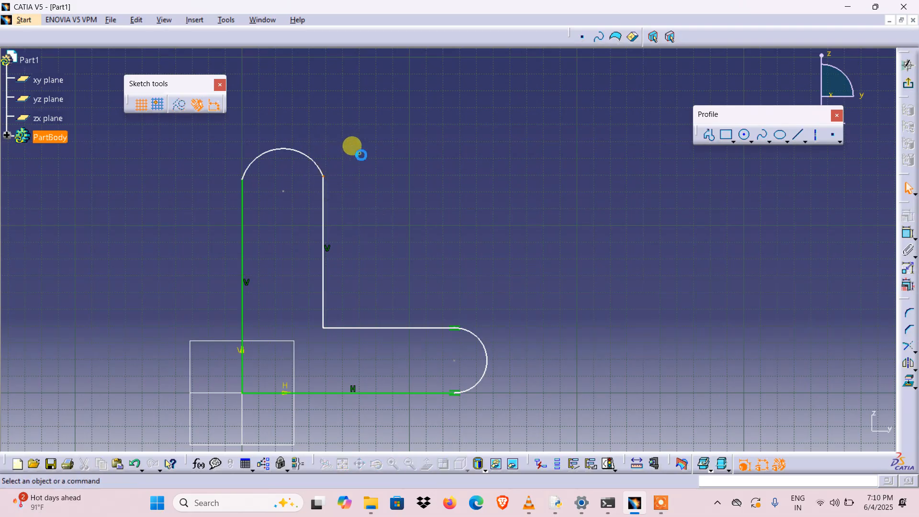